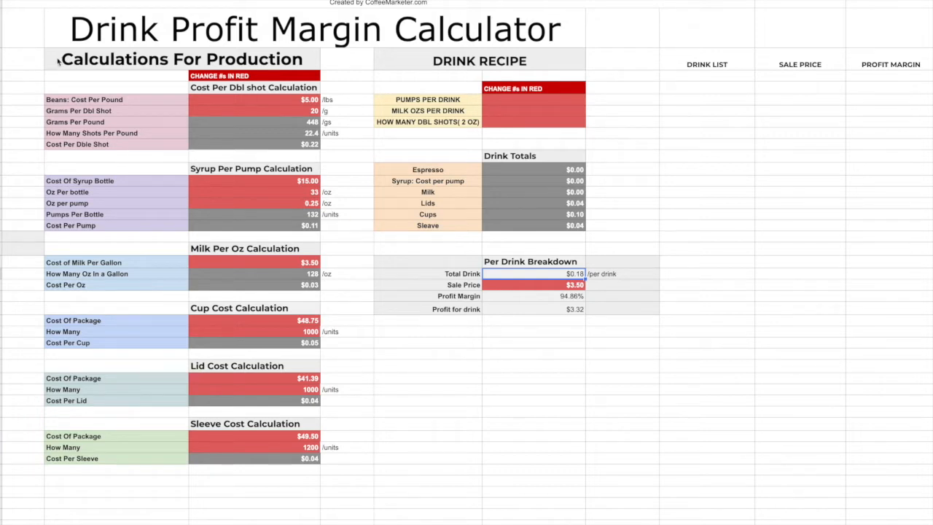
Look over the production cost sections, from the double shot, syrup and milk calculations to the cup, lid and sleeve costs.
drag(58, 62, 277, 456)
click(336, 146)
click(237, 87)
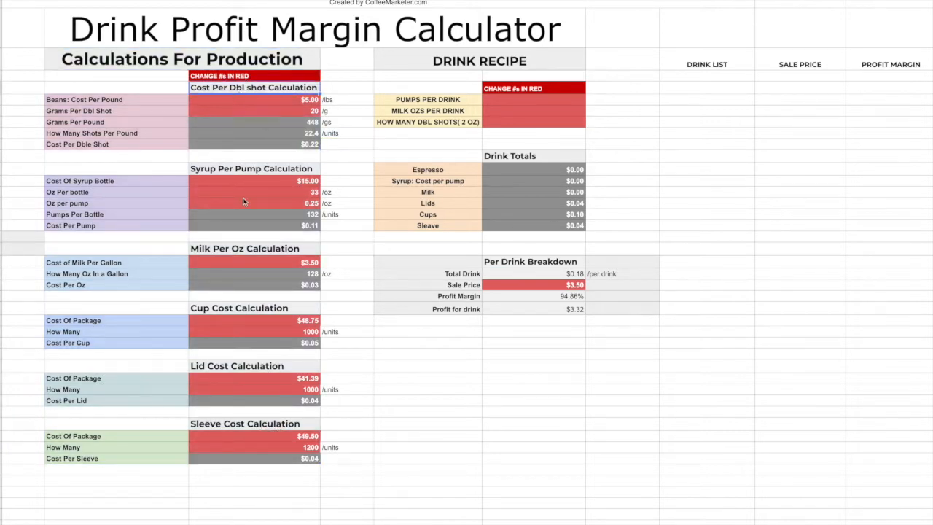
click(245, 171)
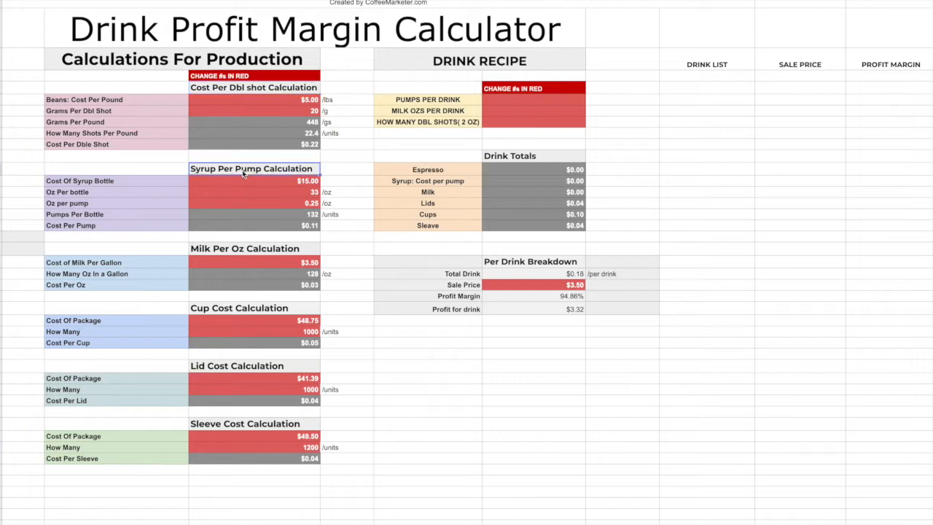
click(264, 250)
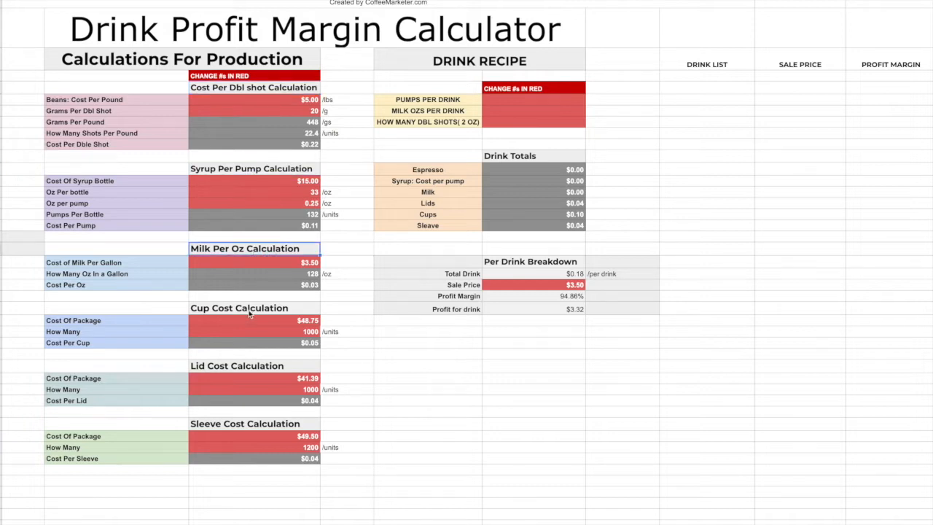
drag(249, 312, 230, 464)
Look over the drink recipe inputs, the drink totals and each line of the per drink breakdown.
drag(406, 57, 529, 121)
click(531, 124)
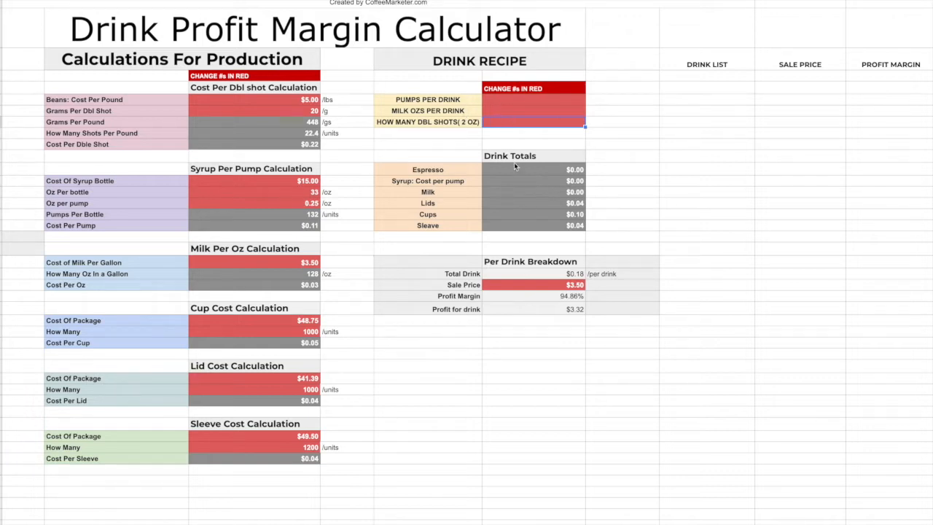
drag(554, 157, 558, 227)
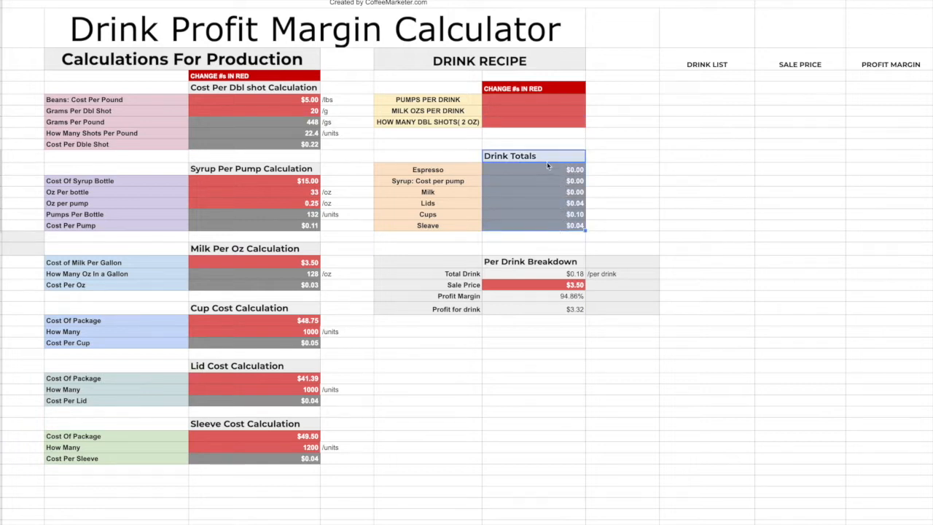
drag(543, 261, 543, 310)
click(550, 276)
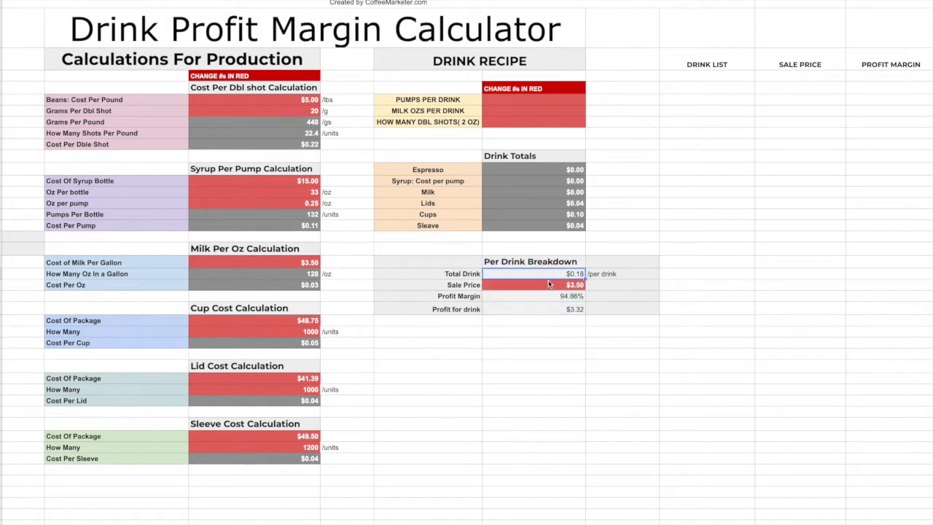
click(554, 288)
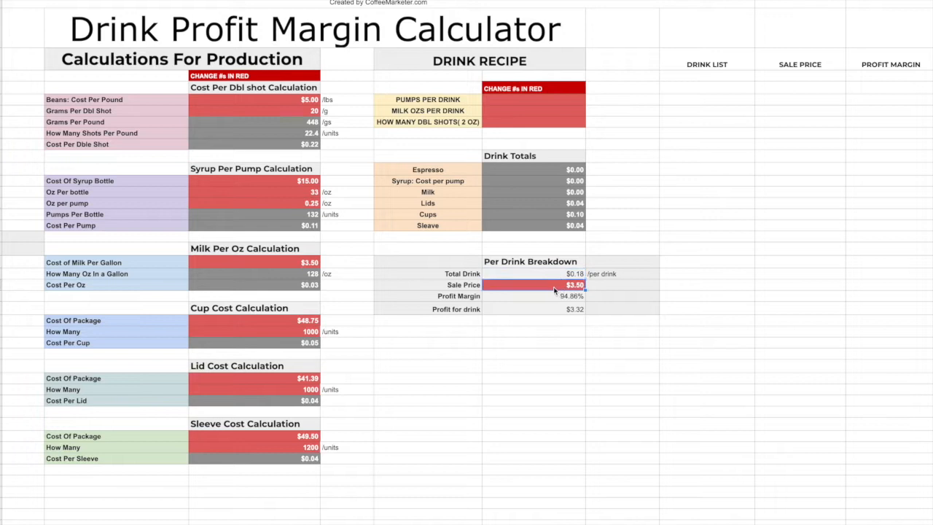
click(554, 299)
click(554, 312)
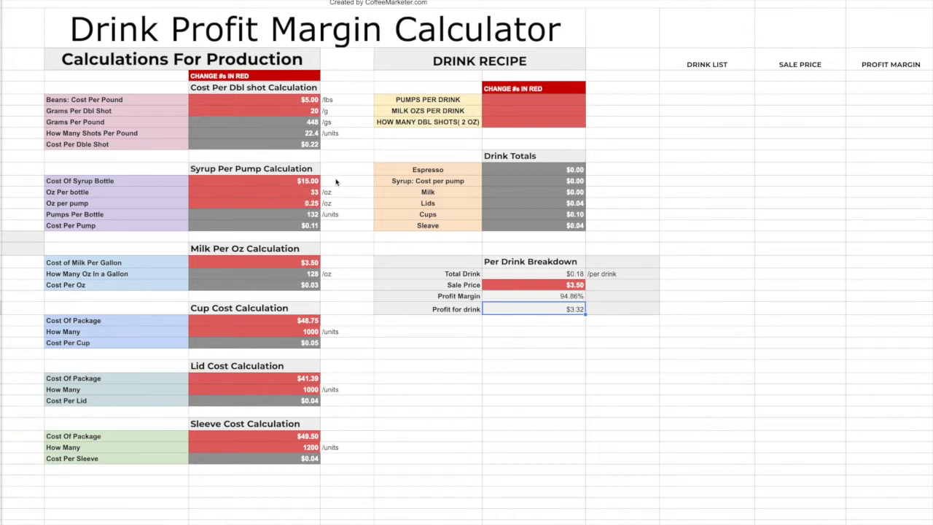
Compare the editable red cost cells with the gray grams per pound, pumps per bottle and ounces per gallon rows.
click(299, 102)
click(298, 124)
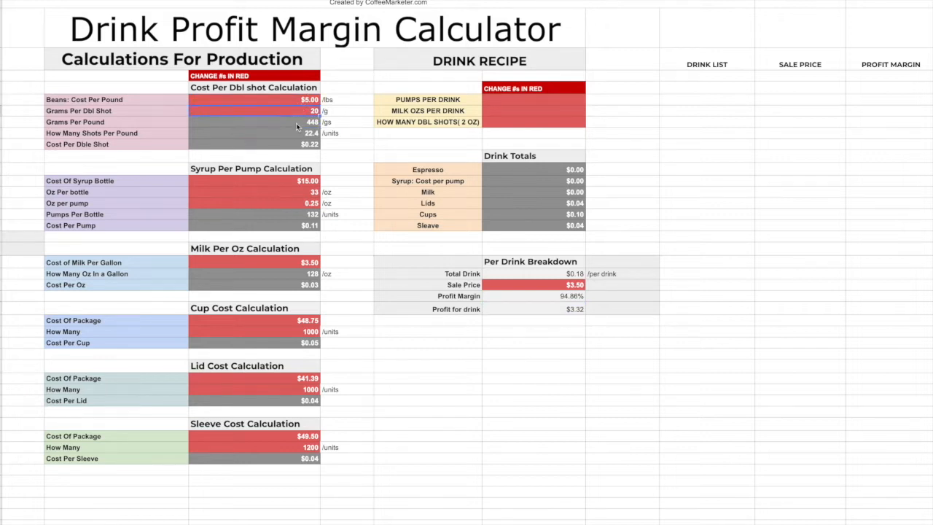
click(298, 125)
click(115, 124)
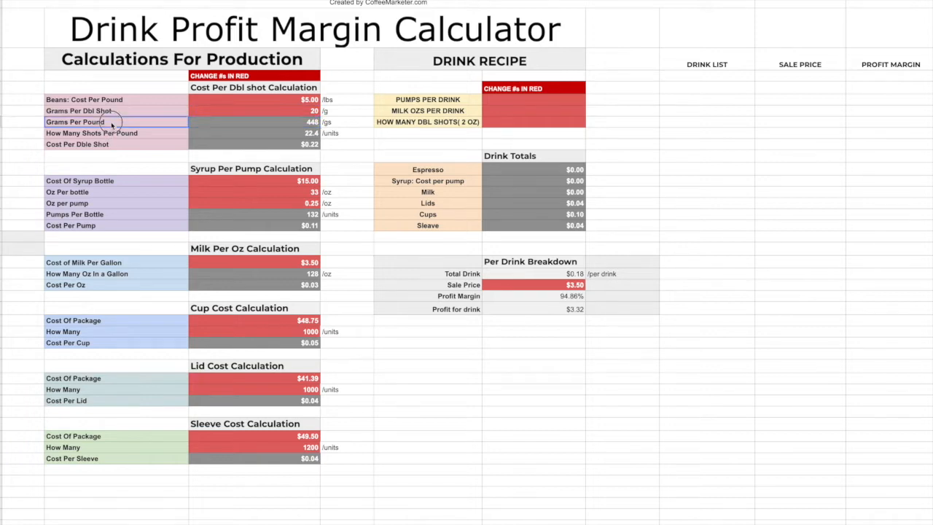
drag(118, 126, 261, 123)
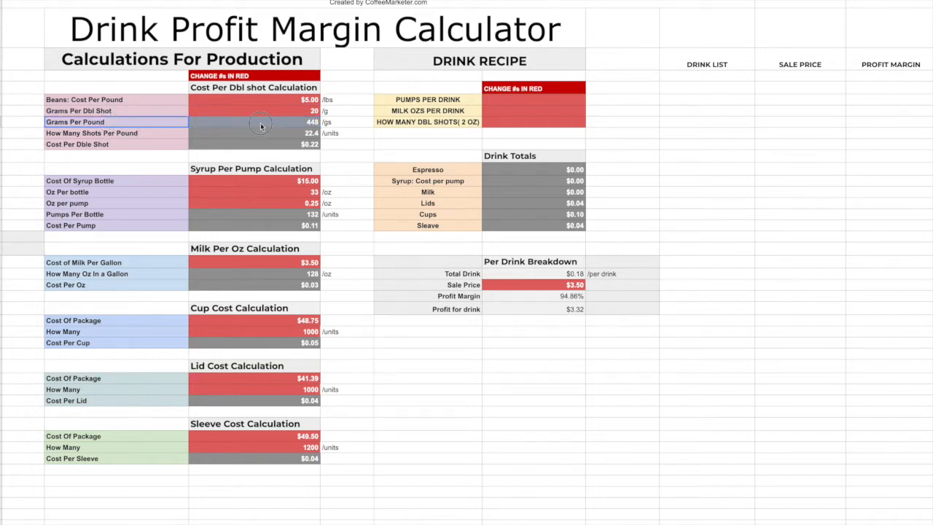
click(160, 218)
drag(166, 216, 298, 220)
drag(146, 274, 256, 277)
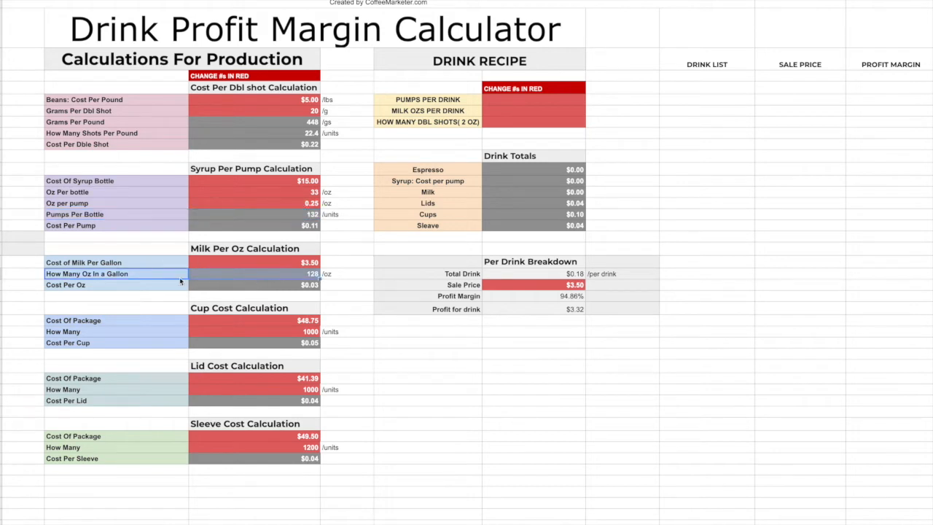
click(227, 278)
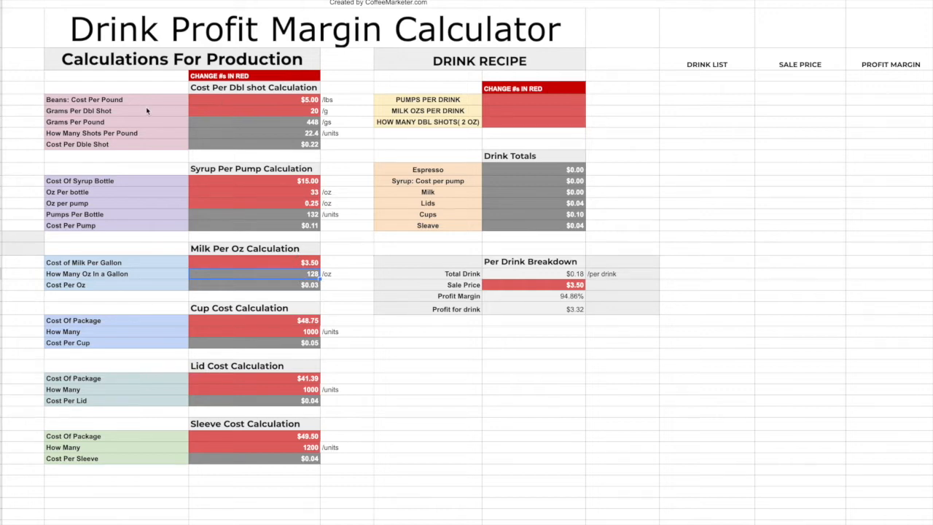
click(215, 89)
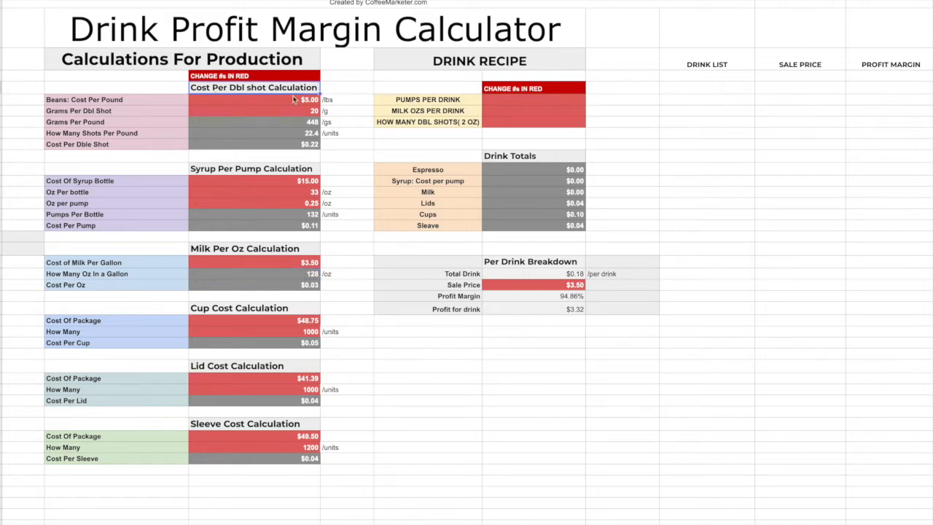
click(274, 112)
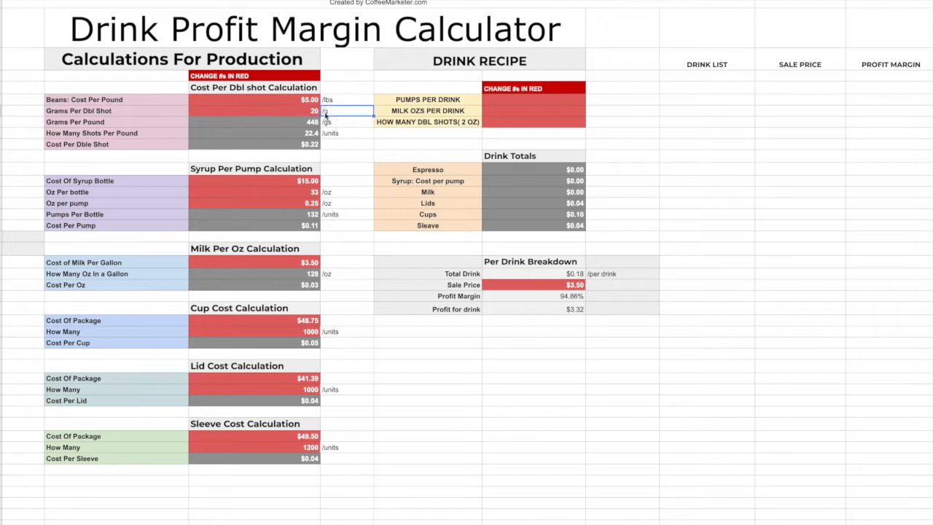
Set the grams per double shot to 18 and check the shots per pound and cost per double shot.
click(297, 100)
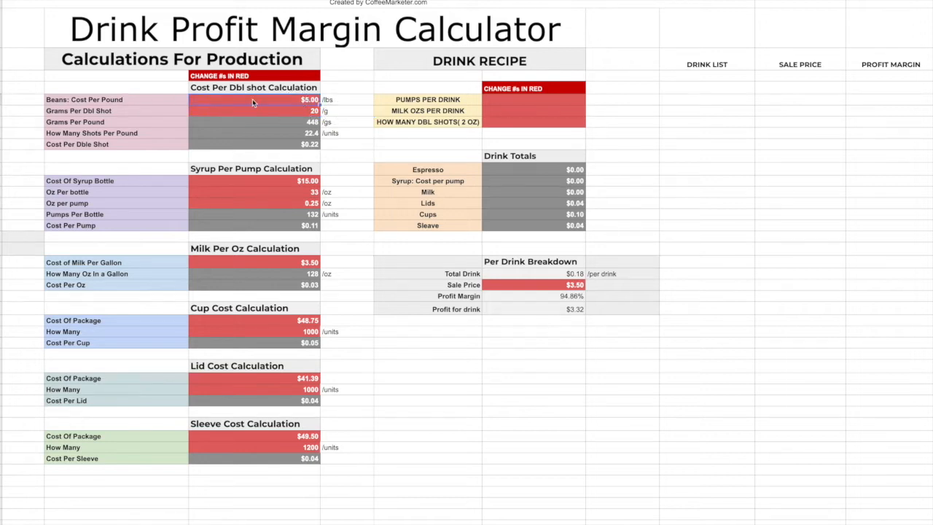
click(169, 100)
click(284, 102)
click(260, 113)
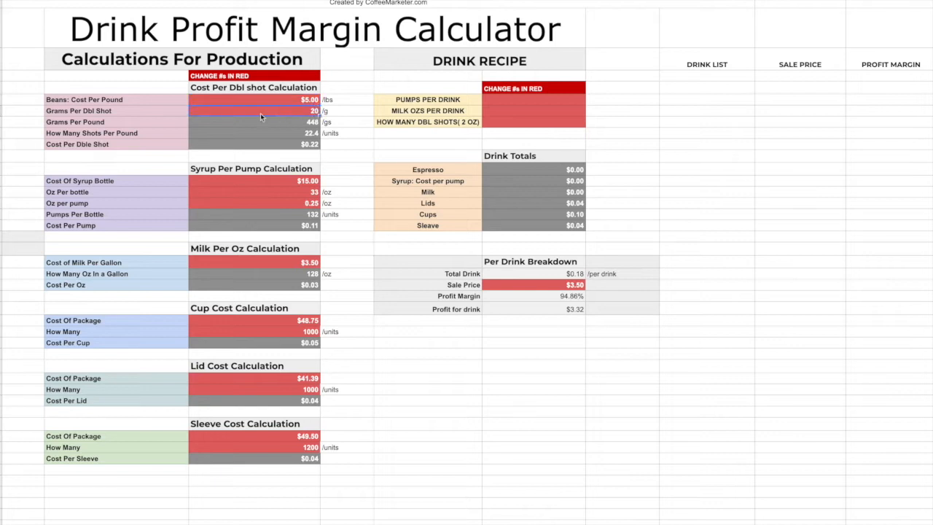
text(15)
click(340, 113)
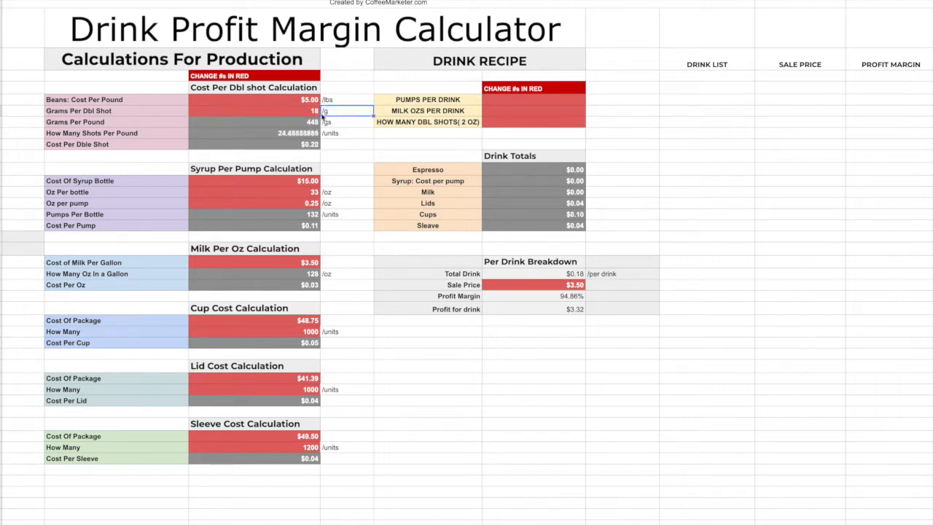
click(304, 111)
drag(273, 134, 179, 134)
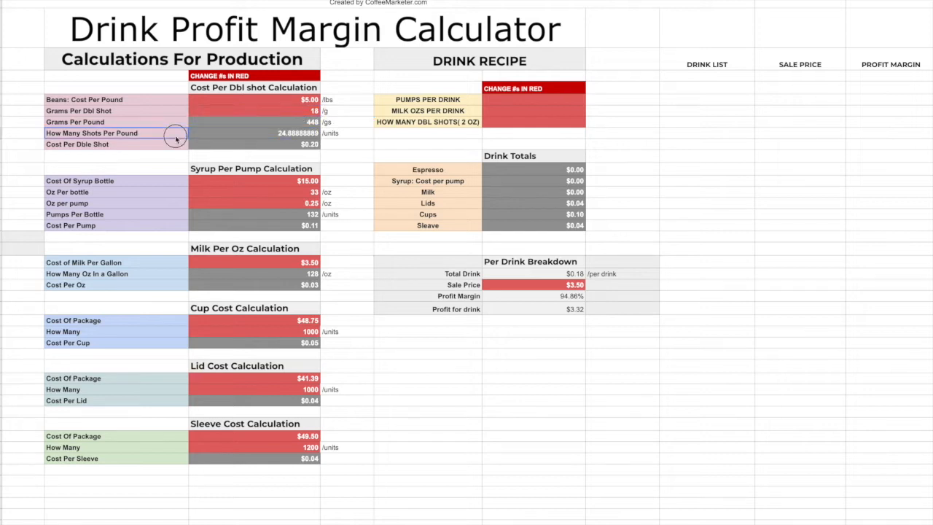
click(310, 145)
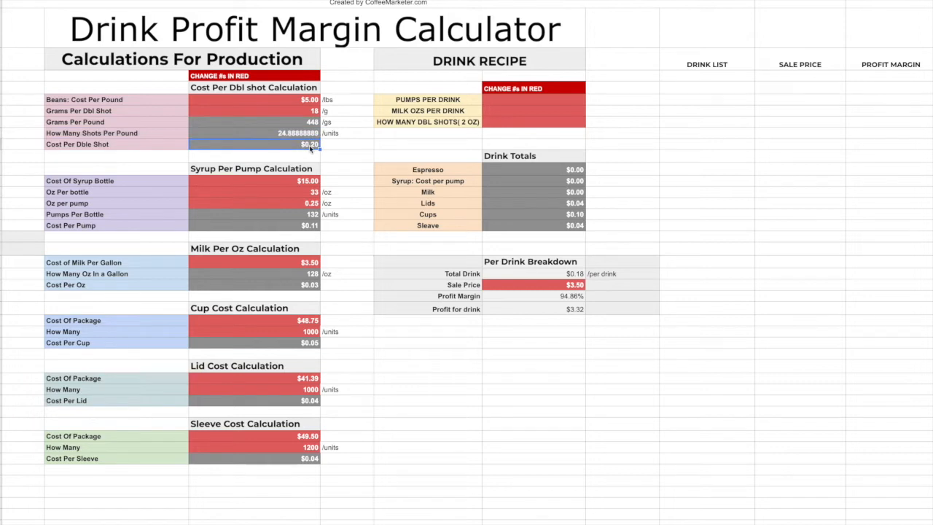
Set the grams per double shot to 20.
click(309, 111)
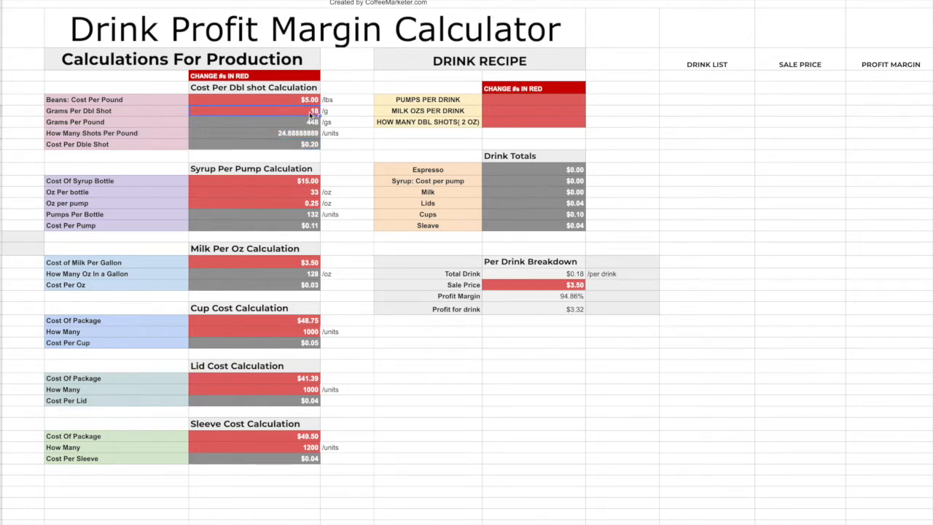
key(Delete)
text(20)
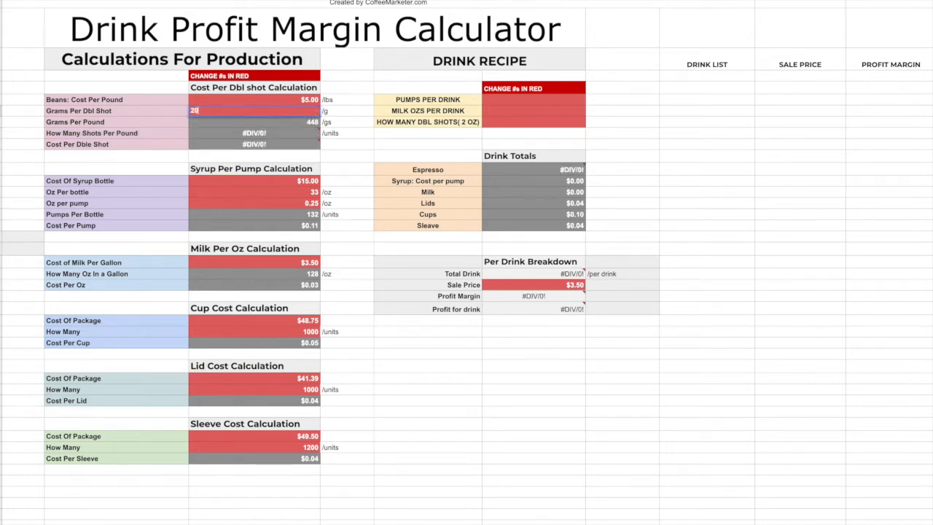
click(340, 116)
click(311, 115)
Review the syrup calculation's bottle cost, ounces per bottle, ounces per pump, pumps per bottle and cost per pump.
click(268, 173)
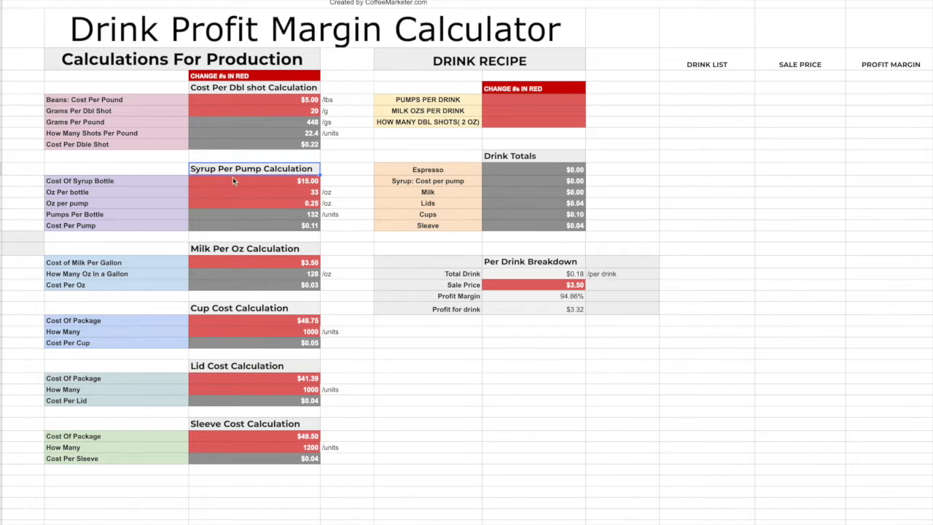
click(274, 180)
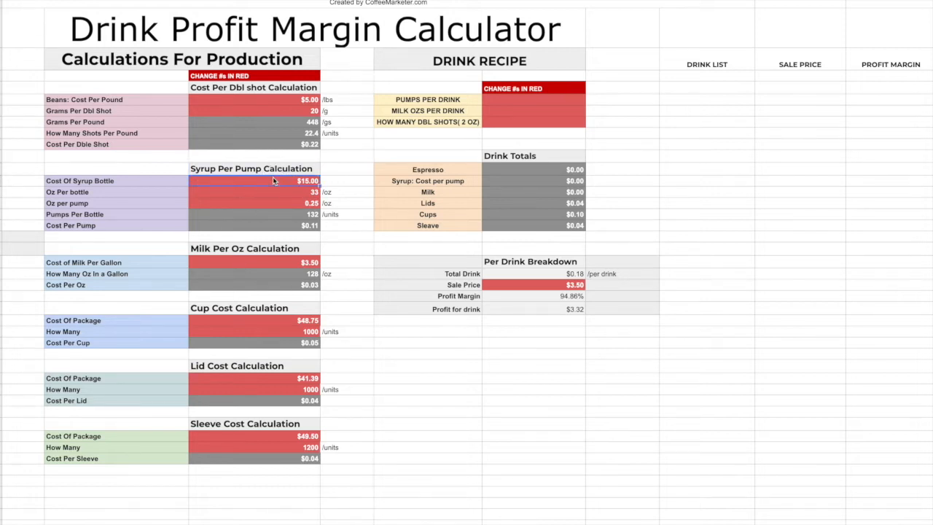
click(306, 193)
click(315, 204)
click(135, 218)
click(297, 191)
click(295, 227)
drag(295, 182, 293, 209)
click(293, 179)
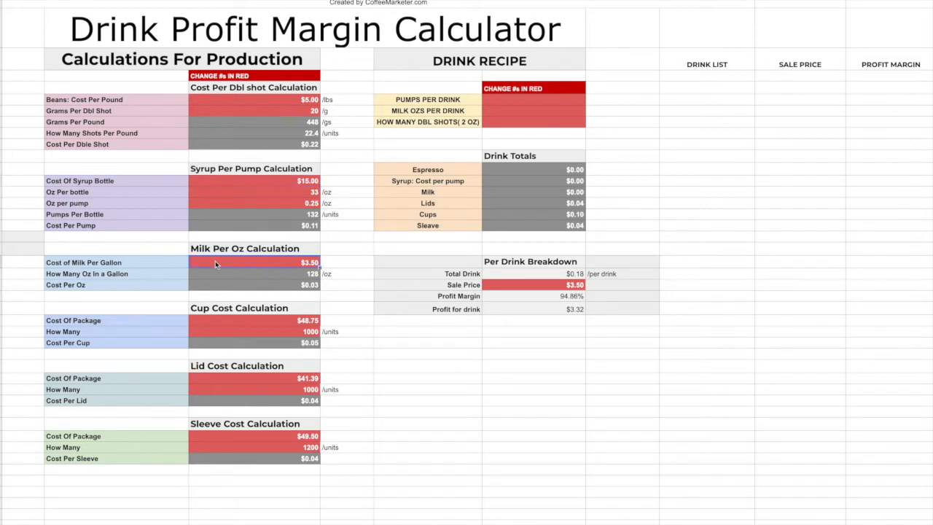
Review the milk cost per ounce and the package costs and quantities for cups and sleeves.
click(244, 263)
click(299, 288)
click(262, 321)
click(294, 331)
click(309, 344)
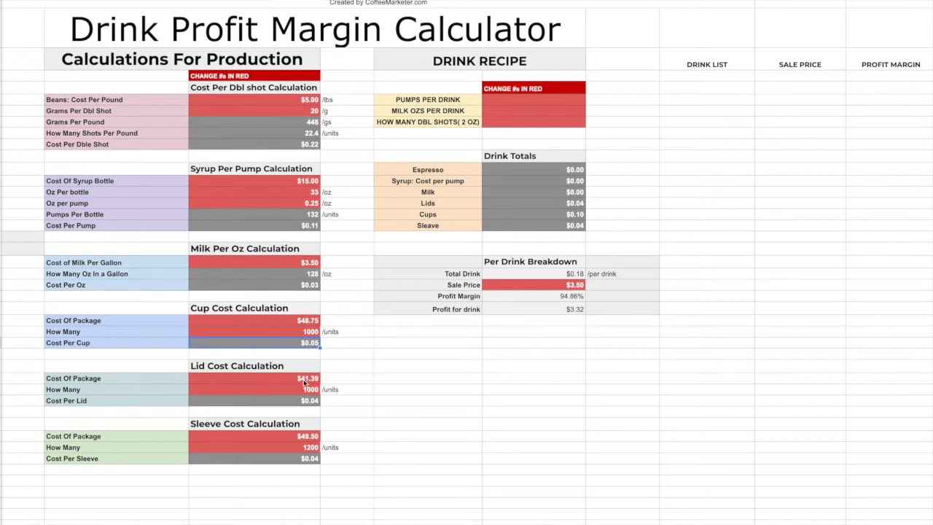
click(280, 433)
click(291, 447)
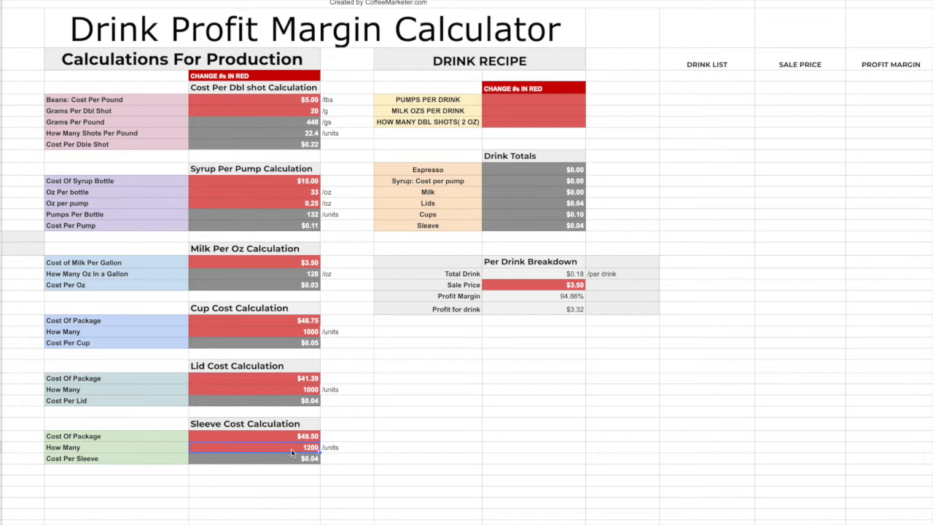
click(306, 331)
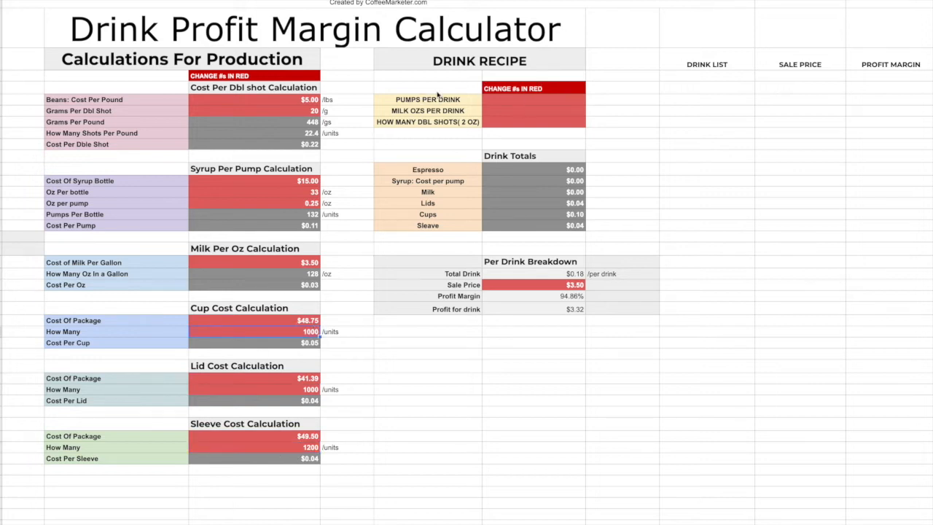
Set the pumps per drink to 2 in the drink recipe and check the syrup total.
click(499, 101)
double_click(498, 100)
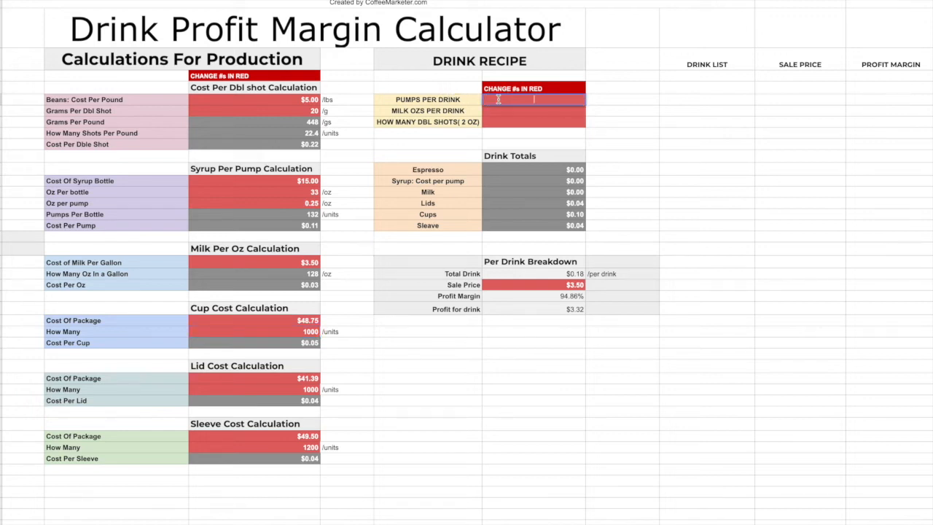
text(2)
click(538, 111)
click(569, 181)
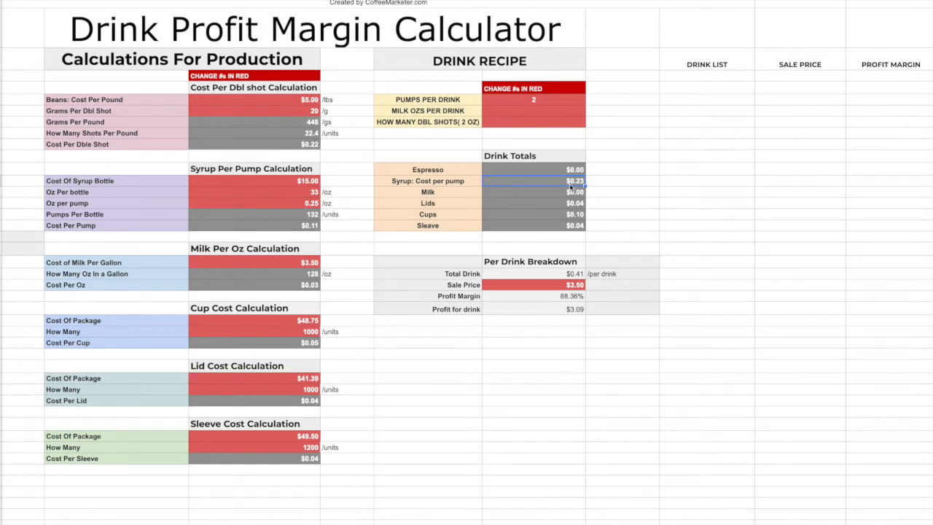
Clear the pumps per drink value and check the syrup total again.
click(544, 100)
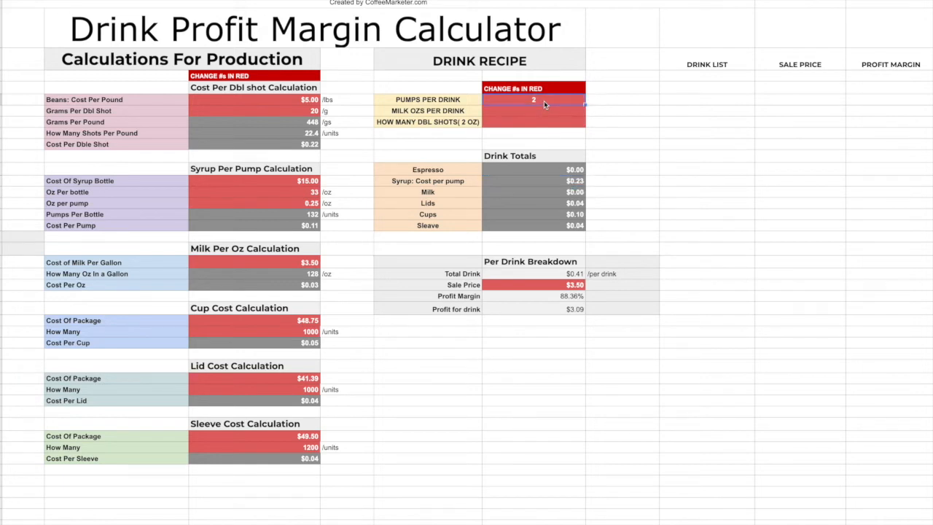
key(Delete)
click(599, 112)
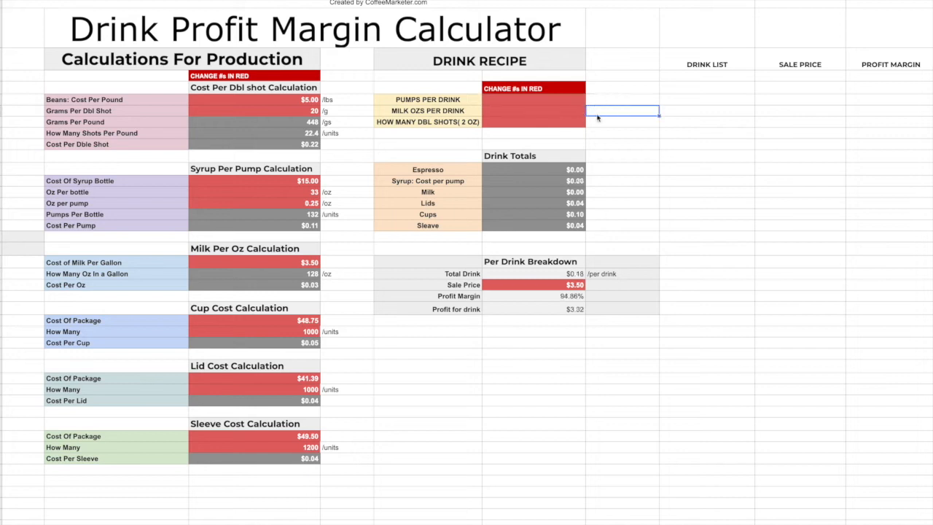
click(557, 184)
Enter 2 pumps per drink in the emptied recipe cell and compare it with the cost per pump.
double_click(524, 102)
text(2)
click(619, 113)
click(548, 100)
click(295, 227)
Set the milk ounces per drink to 5 and check the milk cost in the drink totals.
click(536, 113)
double_click(541, 113)
text(5)
key(Return)
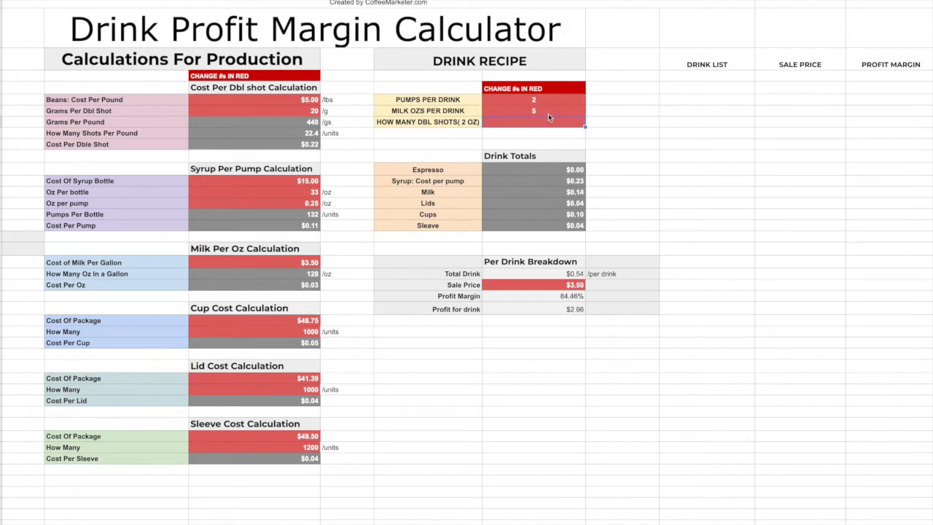
click(568, 193)
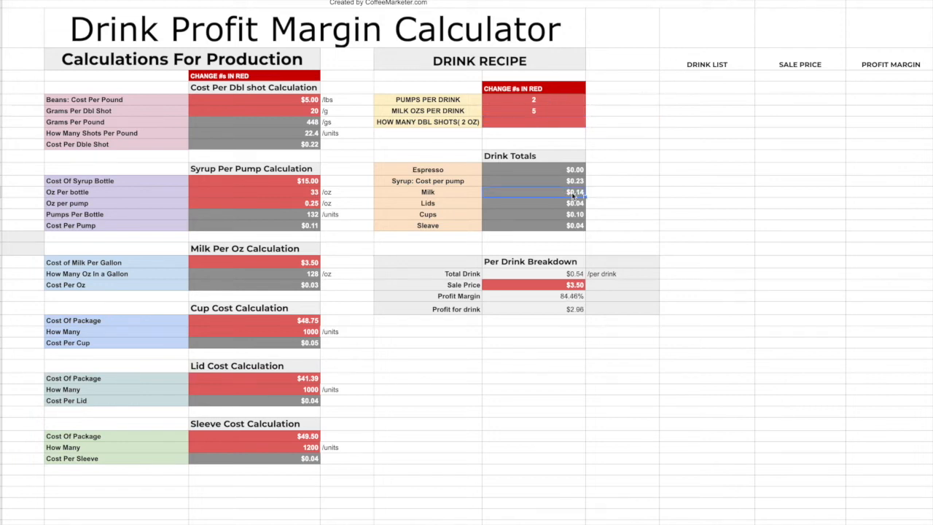
drag(543, 160, 542, 229)
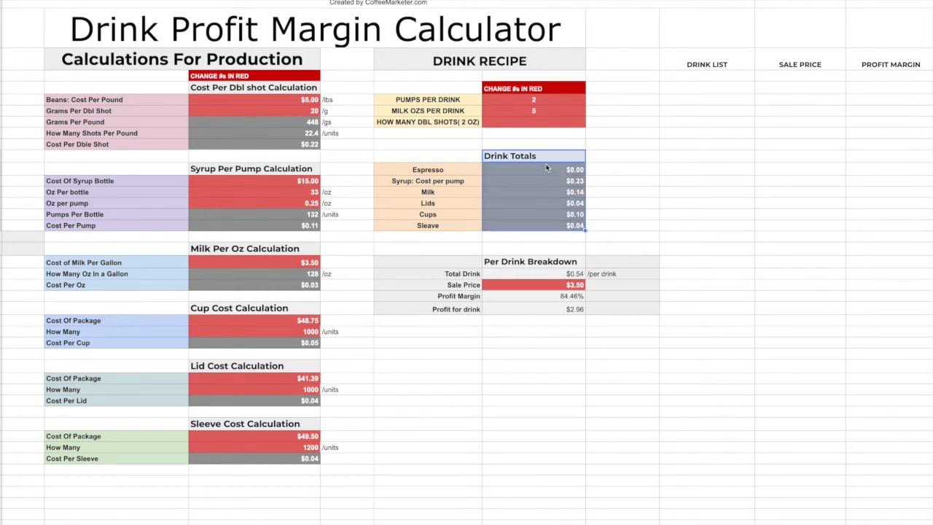
Set the number of double shots in the recipe to 1 and check the total drink cost.
click(545, 101)
click(544, 112)
click(538, 125)
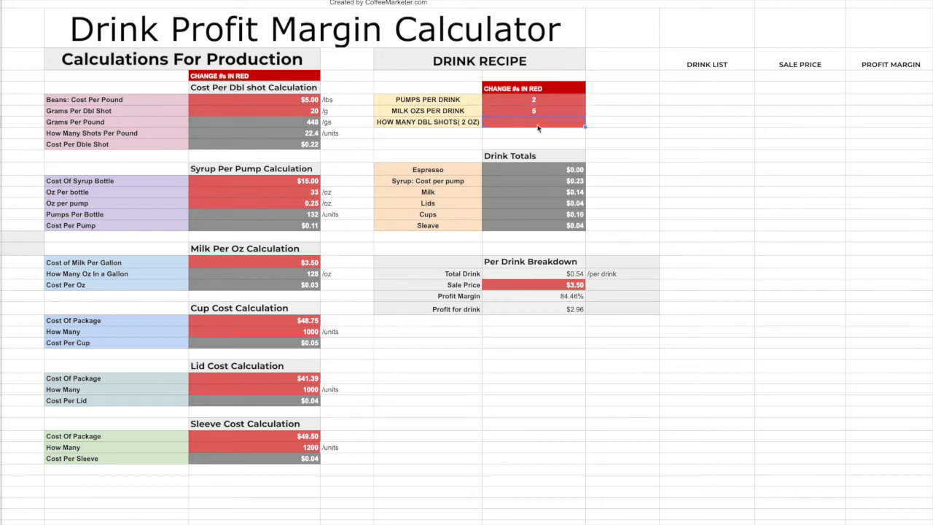
text(1)
click(598, 128)
click(568, 125)
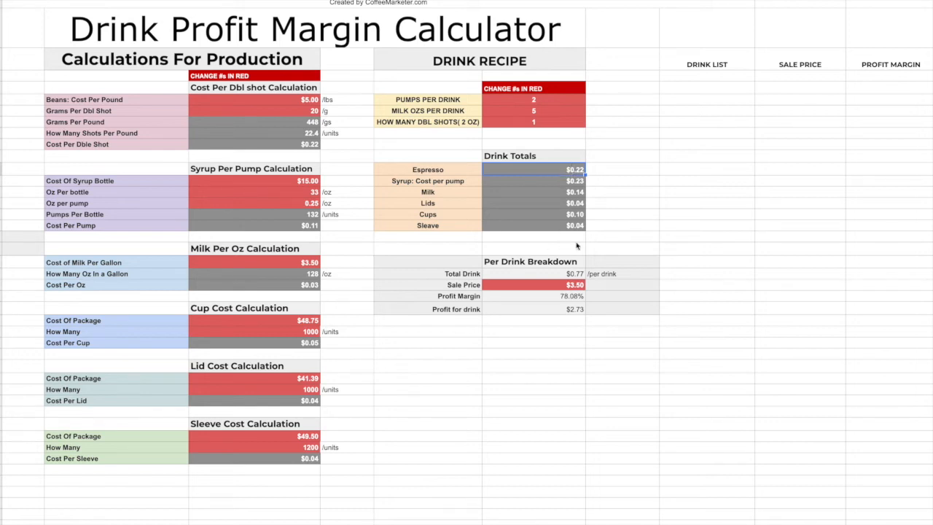
click(562, 278)
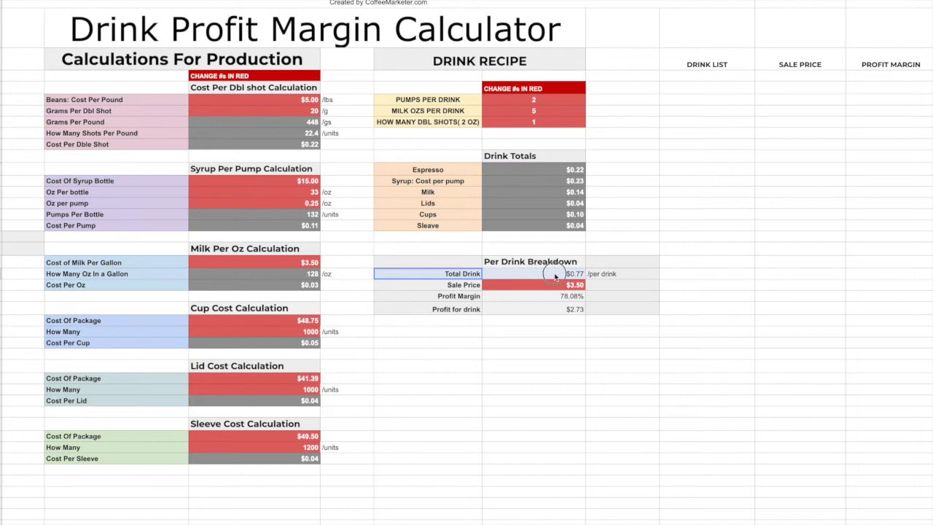
click(561, 266)
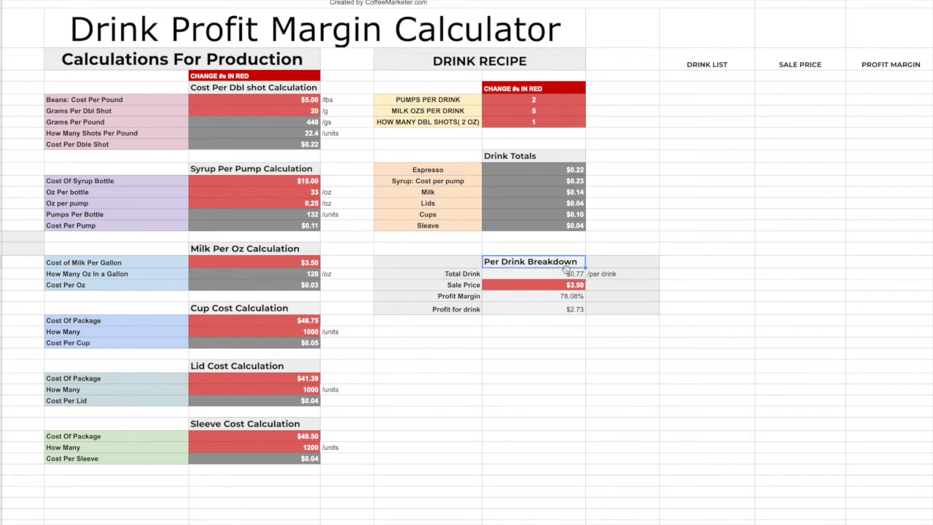
click(573, 275)
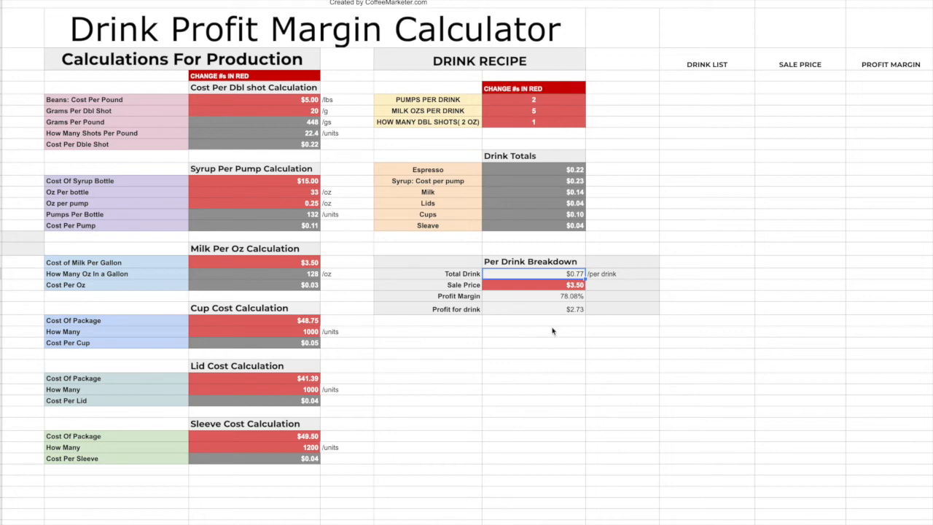
Set the drink's sale price to $3.25 and check its profit margin.
click(570, 286)
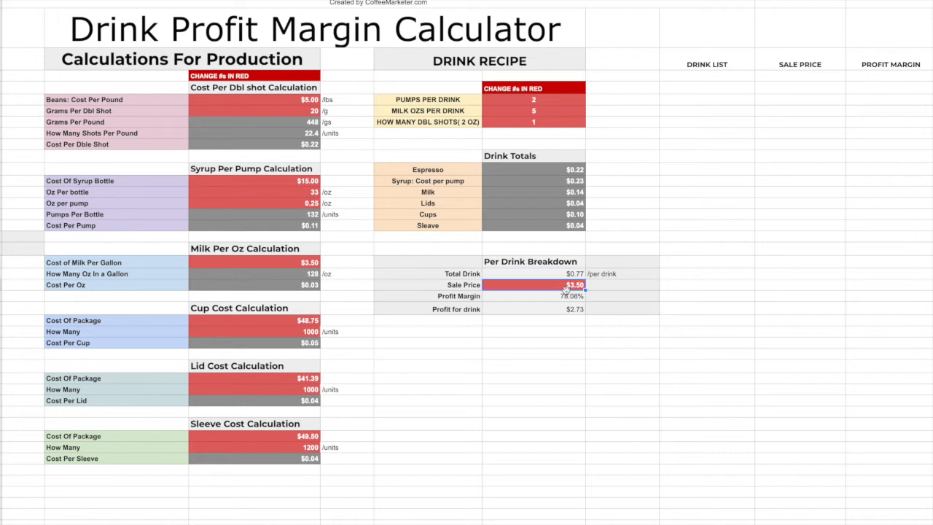
double_click(581, 288)
key(BackSpace)
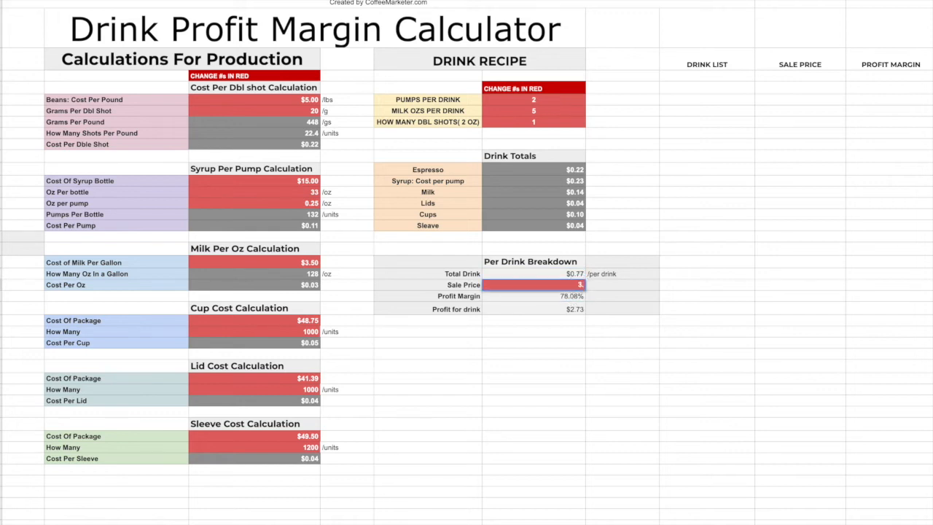
text(25)
click(575, 297)
double_click(575, 296)
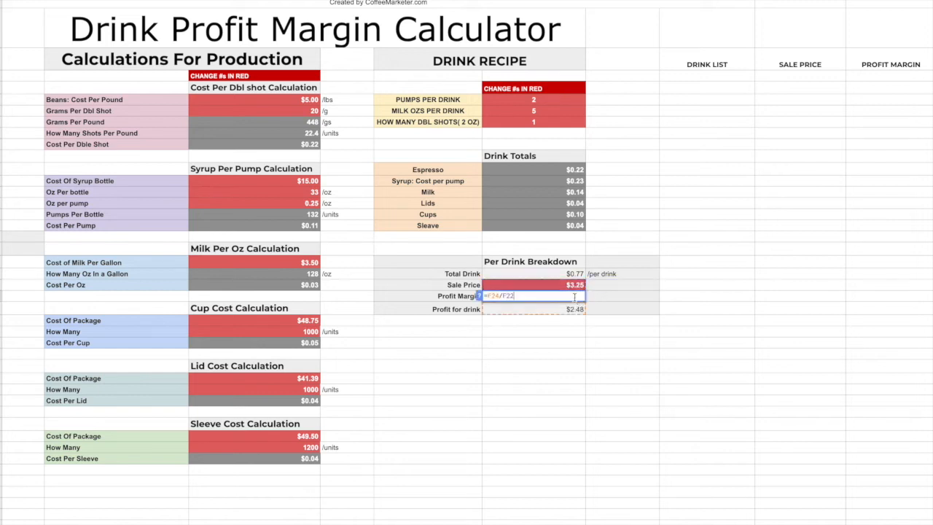
click(644, 299)
click(579, 297)
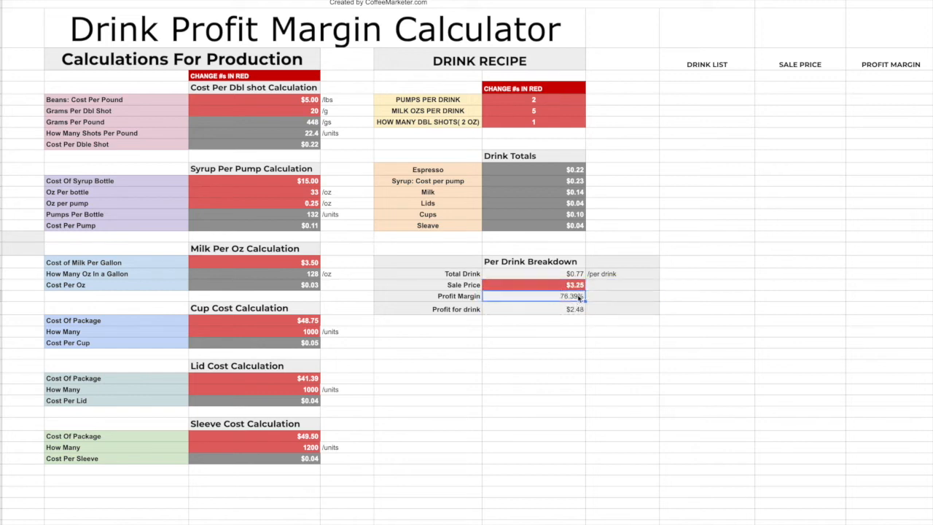
Set the drink's sale price to $3.00 and check its profit margin and profit per drink.
click(580, 286)
text(3.)
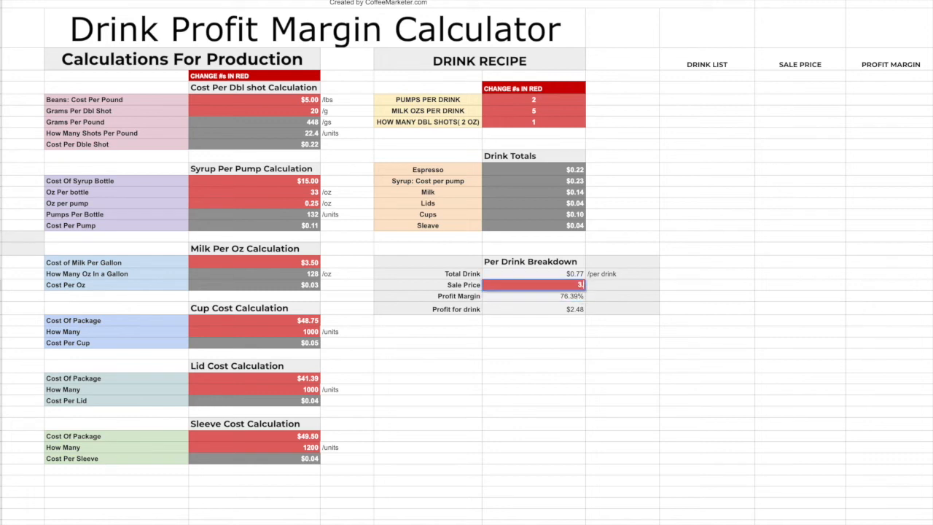
click(612, 274)
click(576, 296)
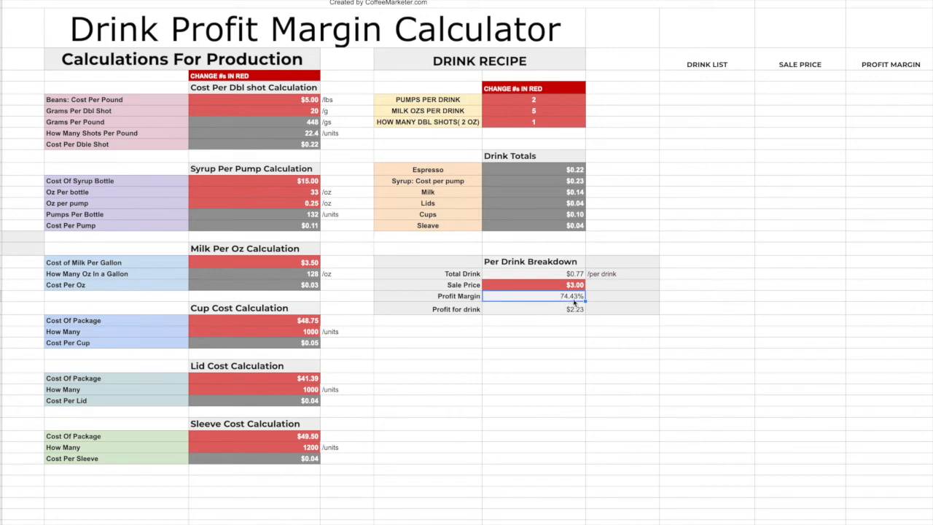
click(576, 285)
click(579, 311)
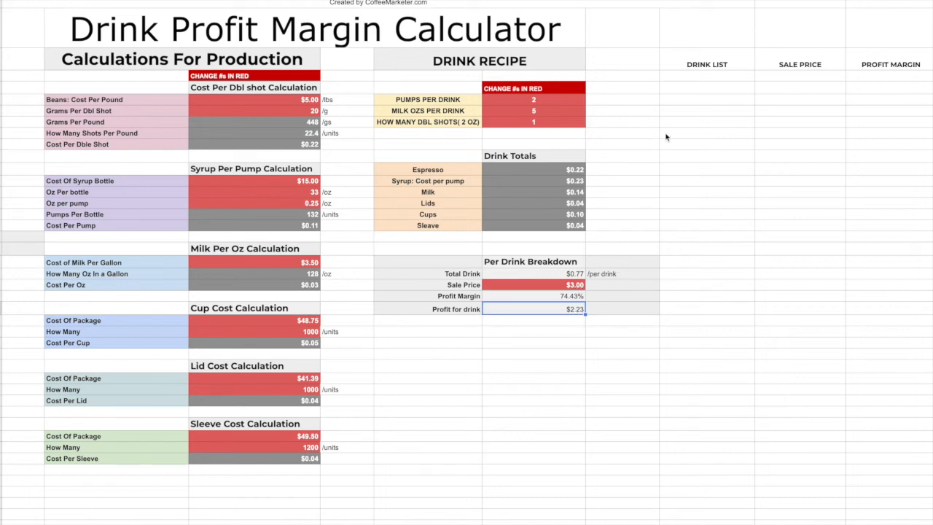
Add "8oz vanilla latte - Whole Milk" as the first entry in the drink list.
drag(718, 65, 886, 350)
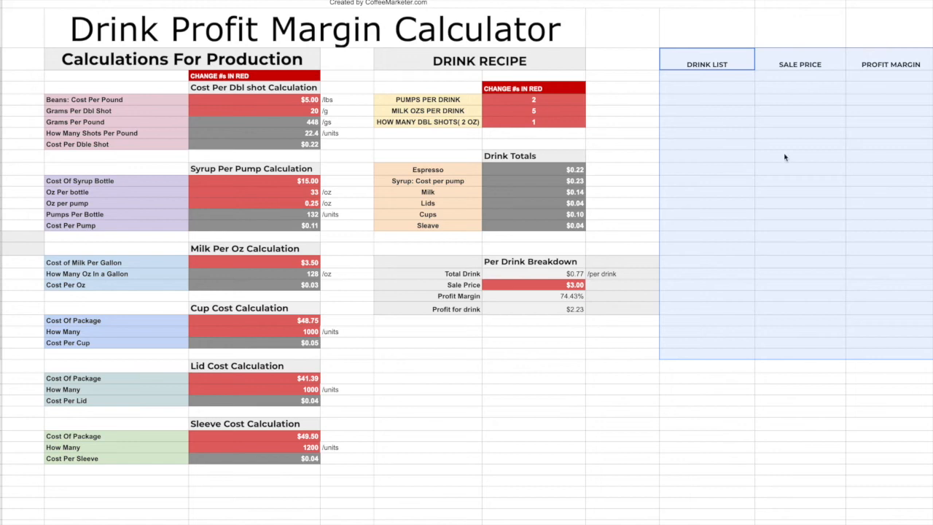
click(758, 97)
click(675, 77)
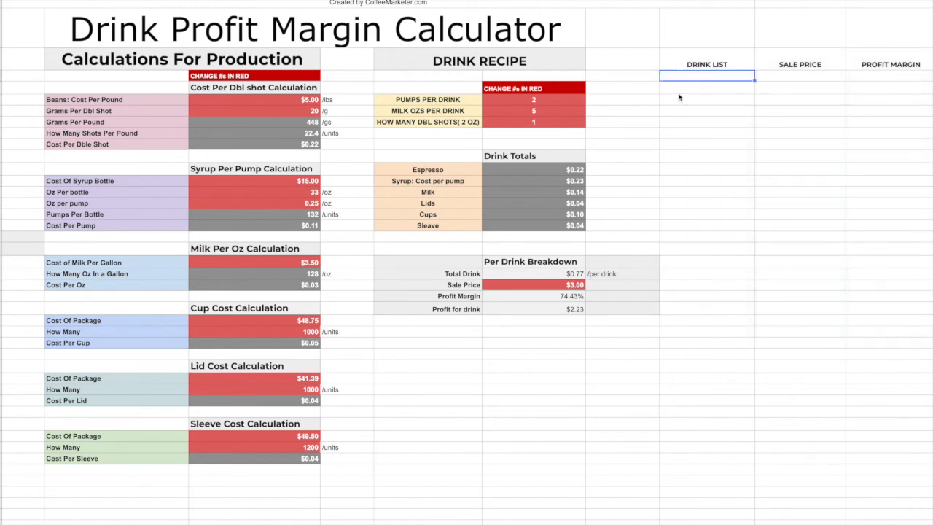
double_click(716, 75)
text(8)
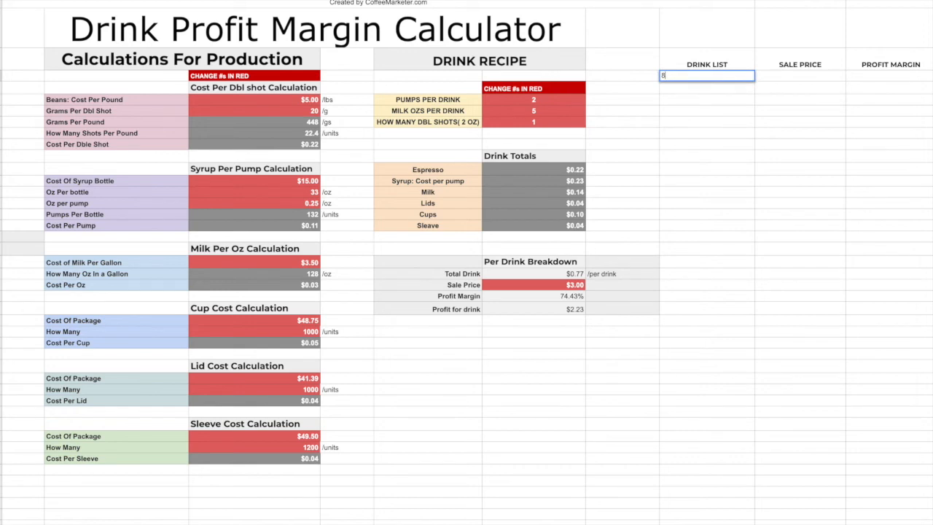
text(oz vanilla latte - Whole Milk)
key(Tab)
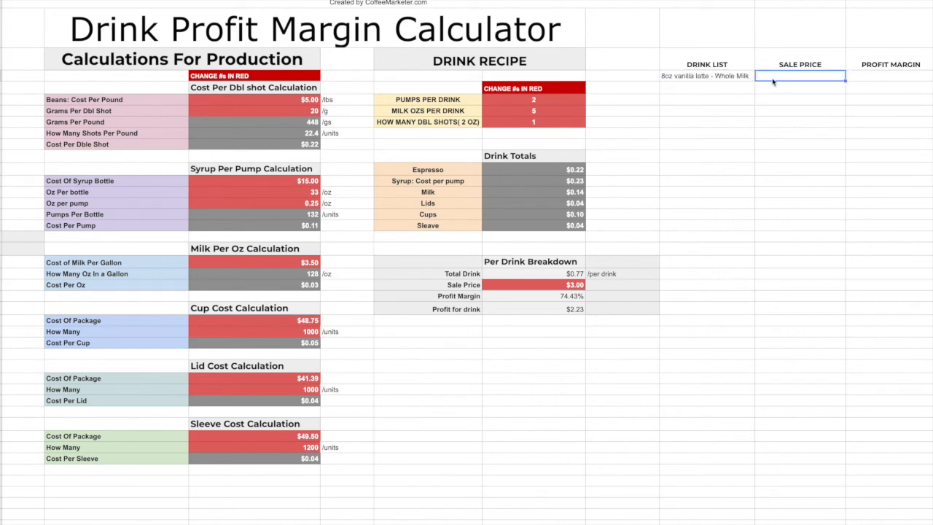
Record a sale price of $3 and a profit margin of $2.23 for the vanilla latte in the drink list.
text(3)
click(871, 78)
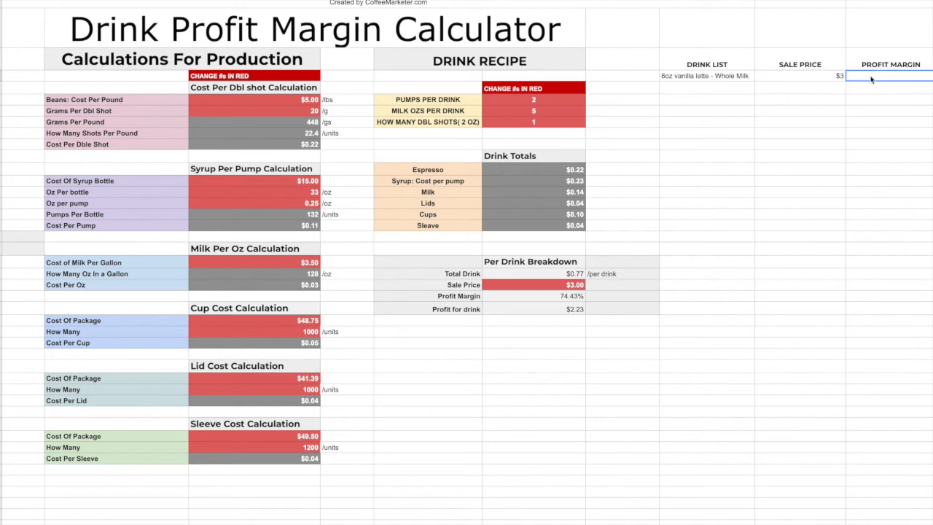
text(2.23)
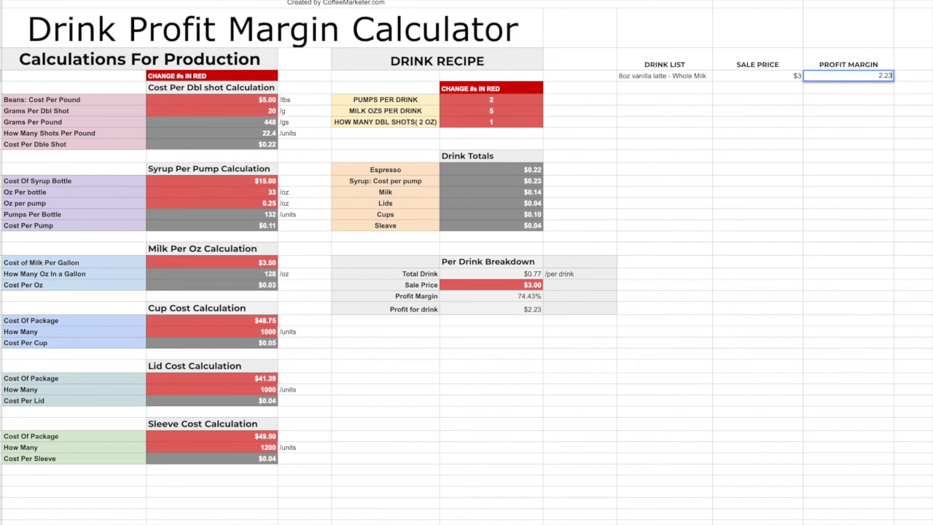
click(660, 64)
click(861, 70)
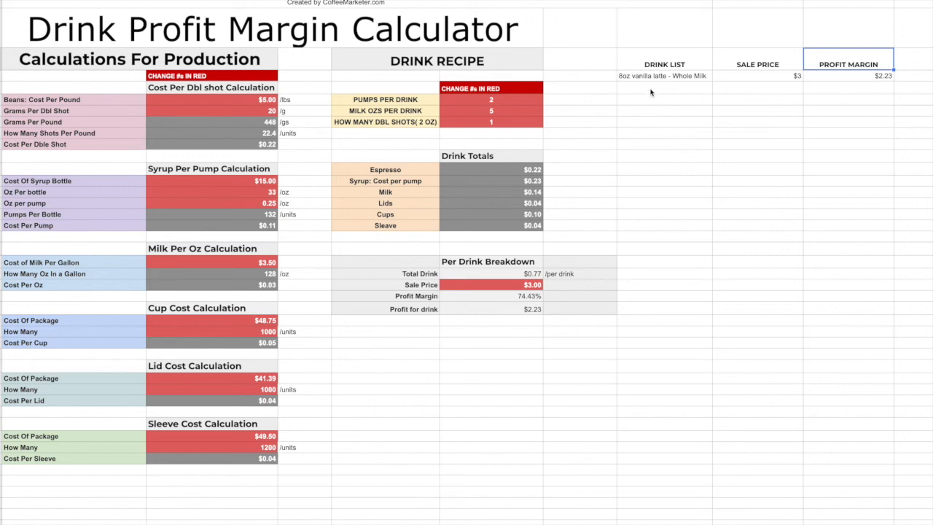
Review the vanilla latte's drink list entry alongside the total cost, sale price and profit figures in the per drink breakdown.
click(682, 78)
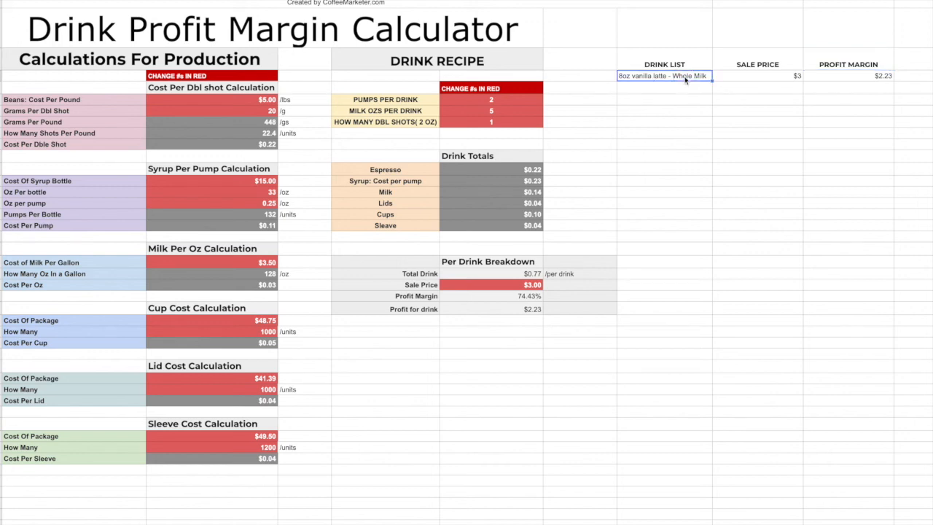
click(686, 89)
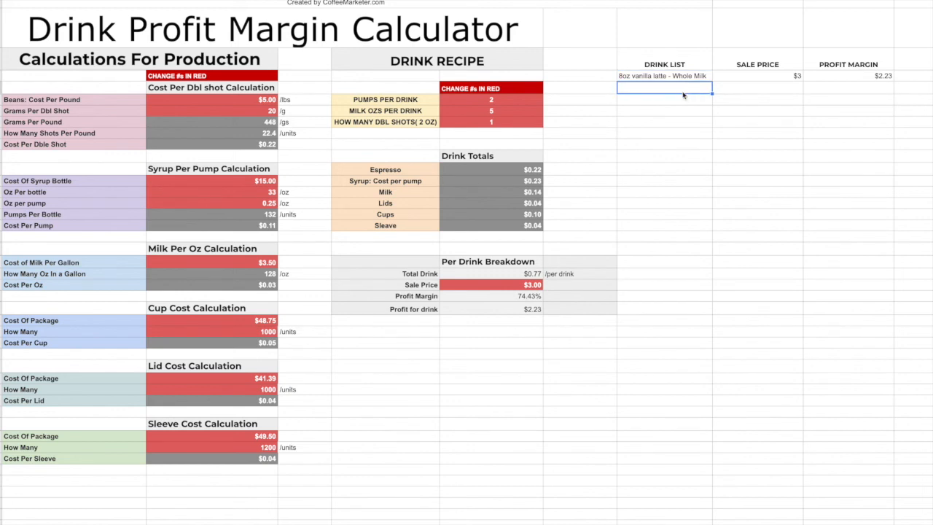
scroll(661, 119, left, 1)
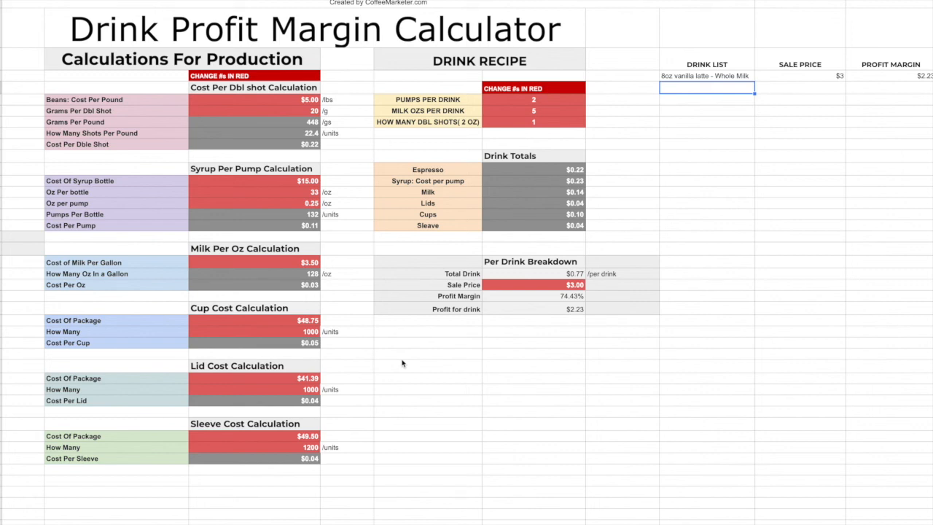
click(585, 286)
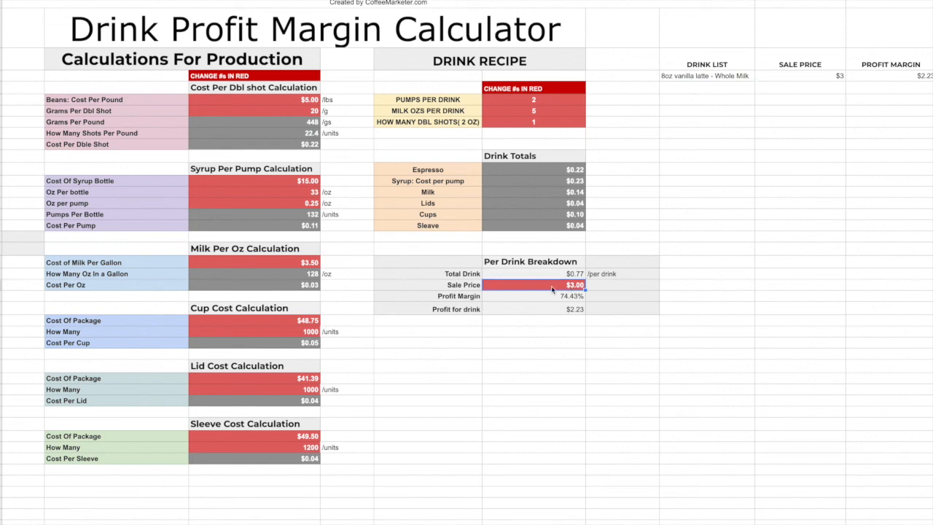
click(514, 281)
click(617, 299)
drag(547, 274, 549, 309)
click(619, 301)
drag(623, 273, 625, 312)
click(625, 311)
scroll(800, 108, right, 10)
scroll(800, 109, left, 9)
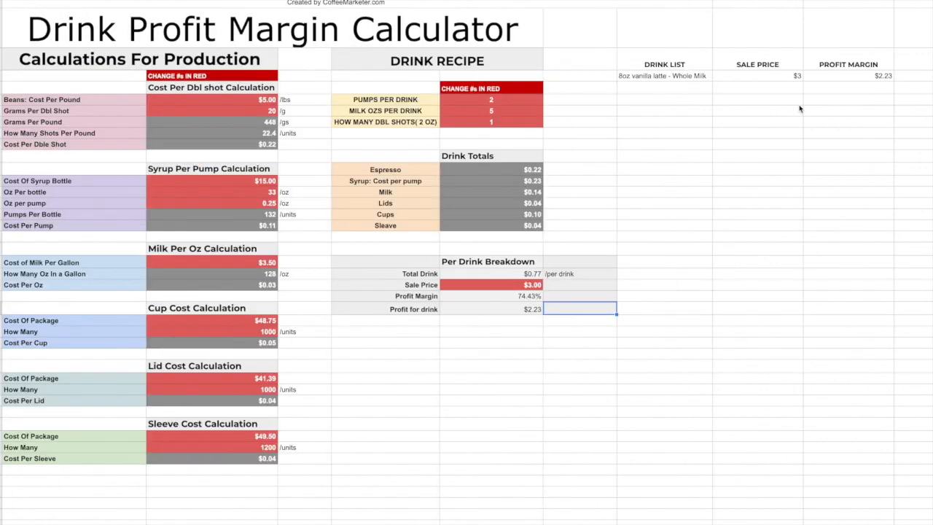
drag(685, 89, 700, 318)
click(706, 309)
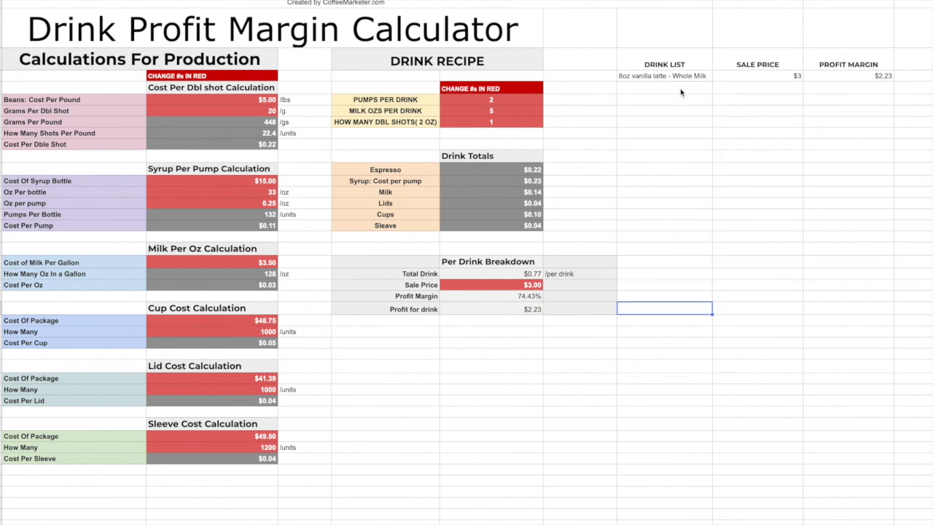
click(680, 122)
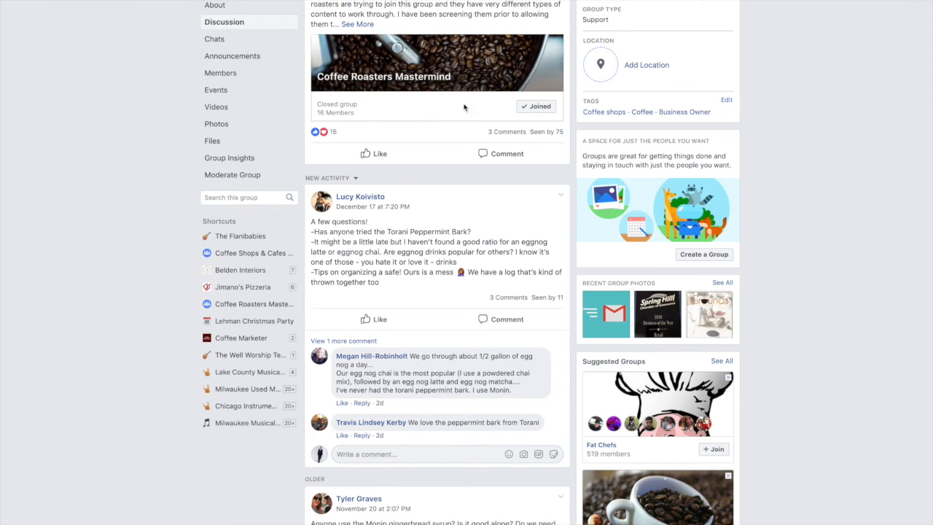
Look through the discussion posts of the Coffee Shops & Cafes Mastermind group on Facebook.
scroll(465, 108, up, 2)
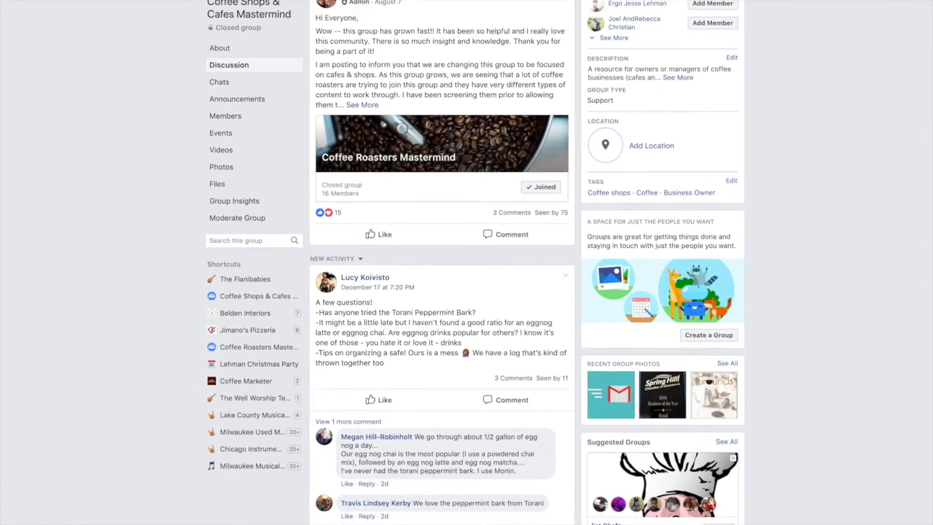
scroll(197, 91, up, 2)
scroll(166, 312, down, 6)
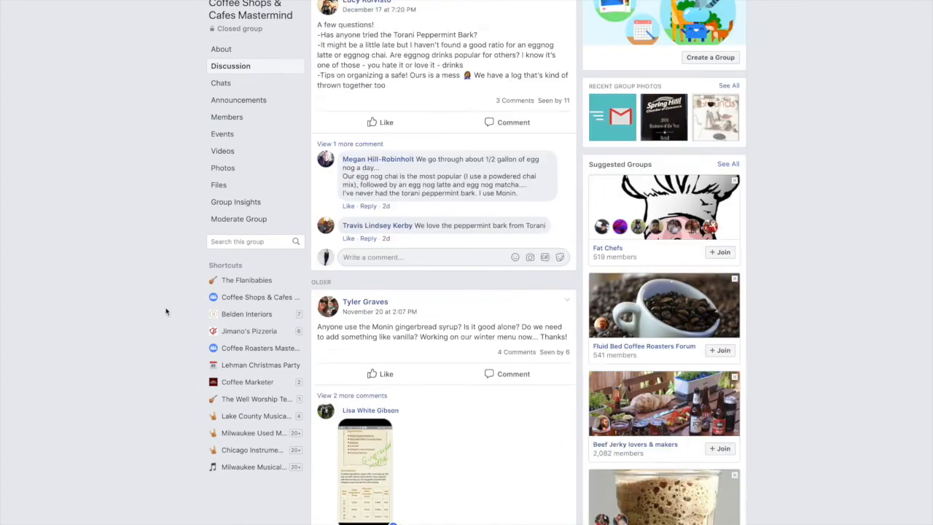
scroll(166, 311, down, 8)
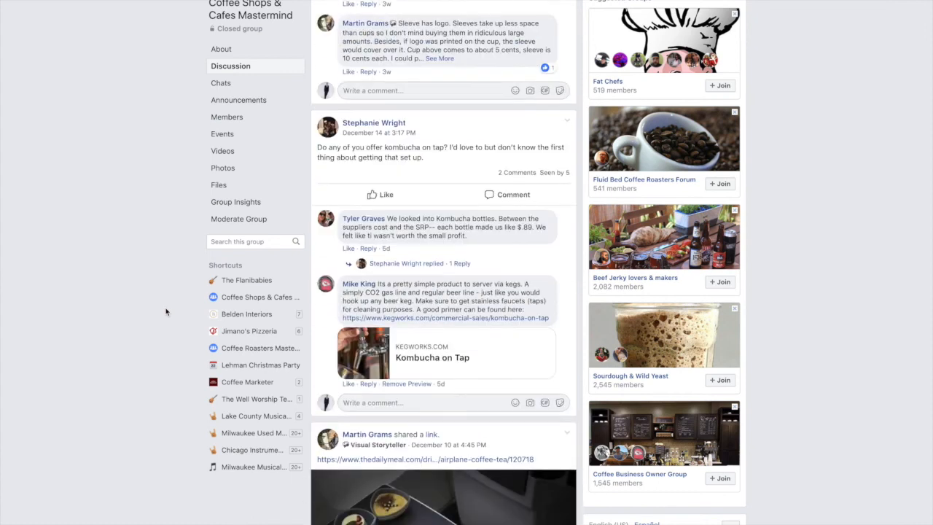
scroll(166, 311, down, 5)
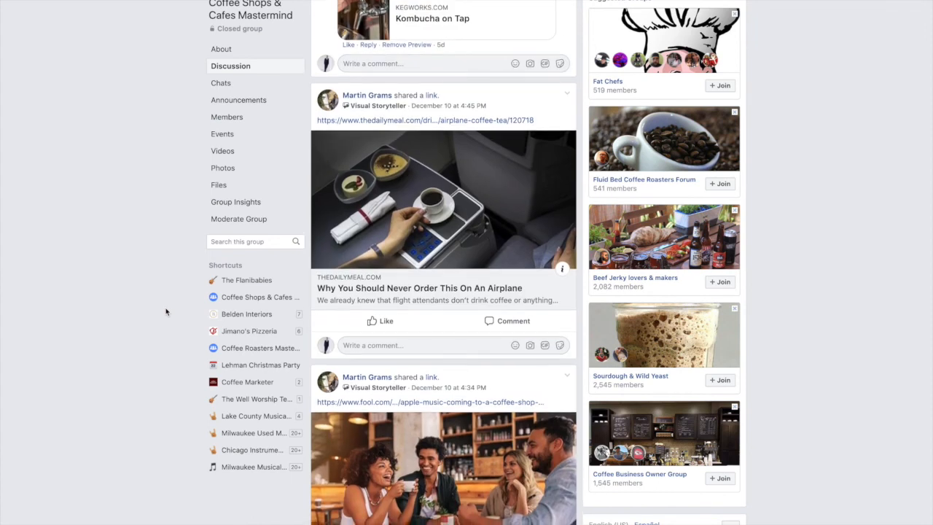
scroll(223, 208, down, 1)
scroll(309, 317, down, 10)
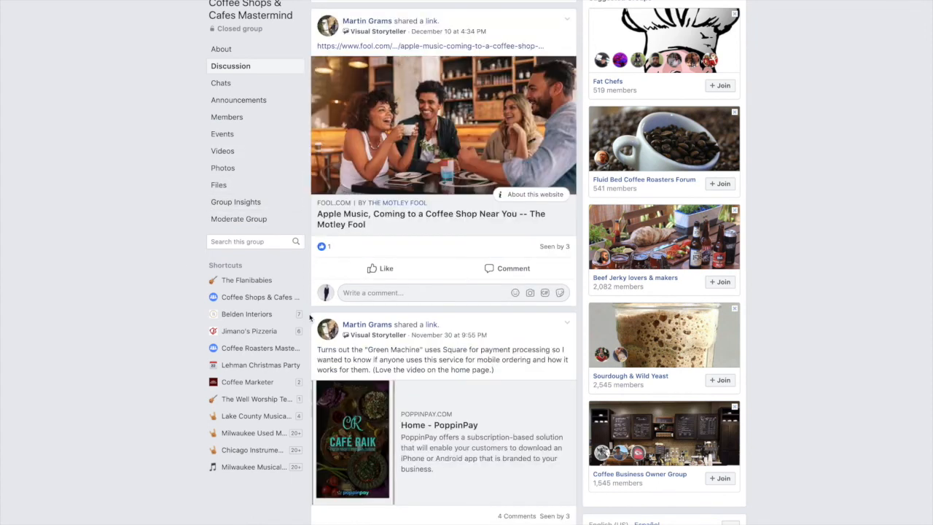
scroll(310, 317, up, 15)
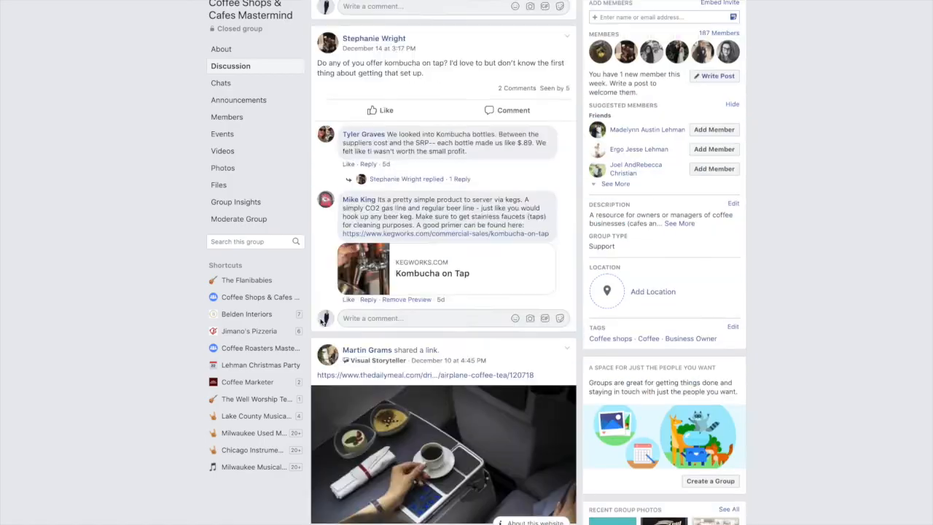